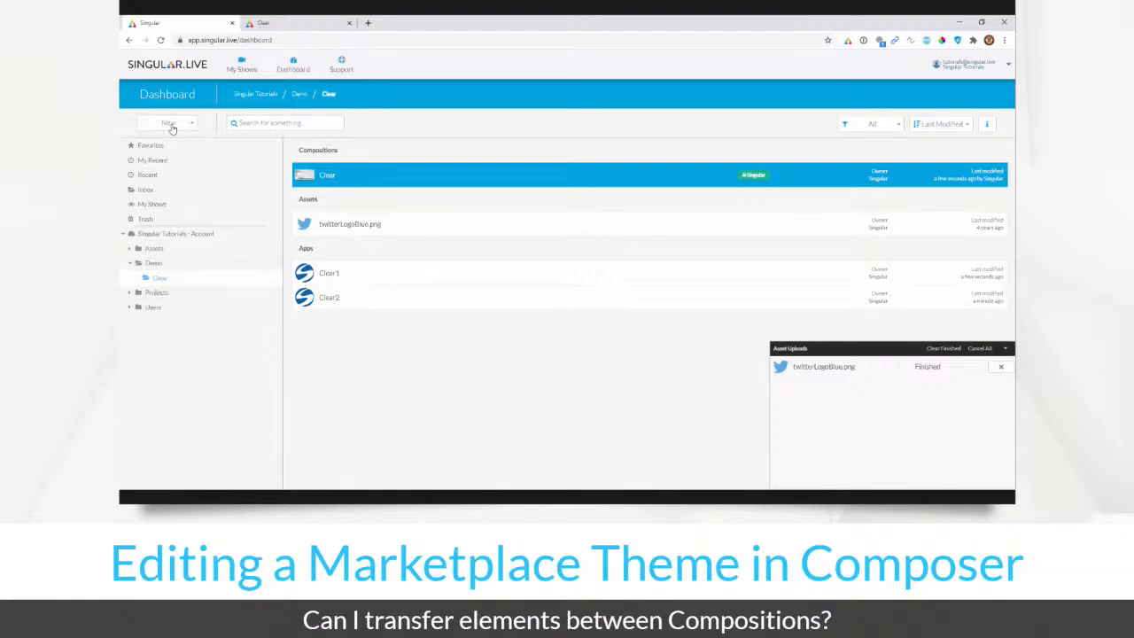
Create a new composition named Comp2 in the Clear folder
click(167, 159)
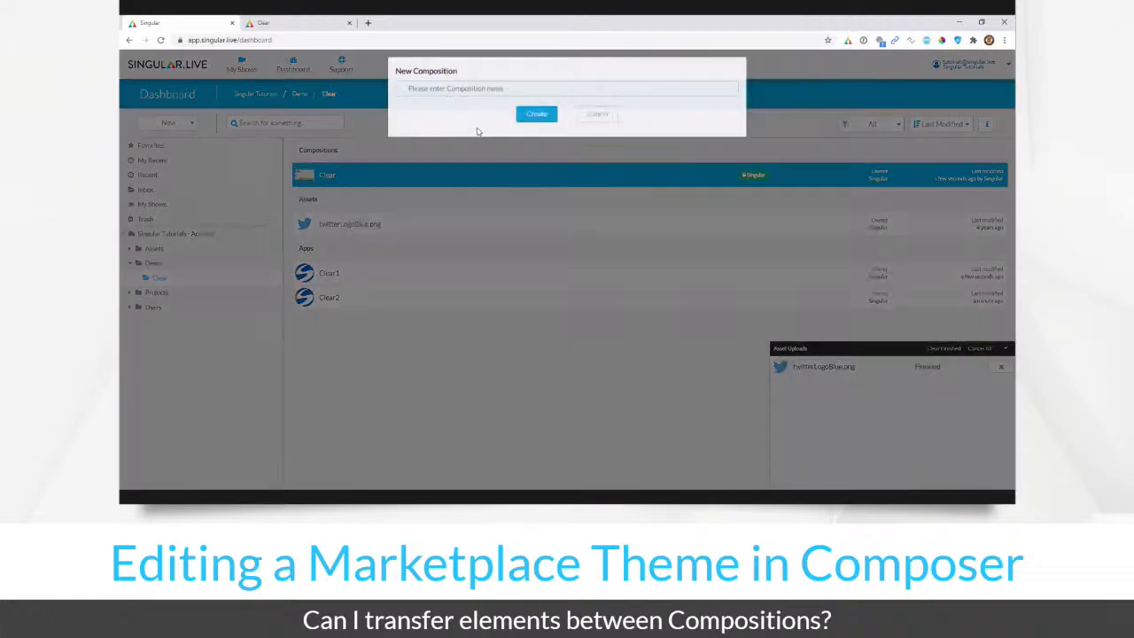
text(C)
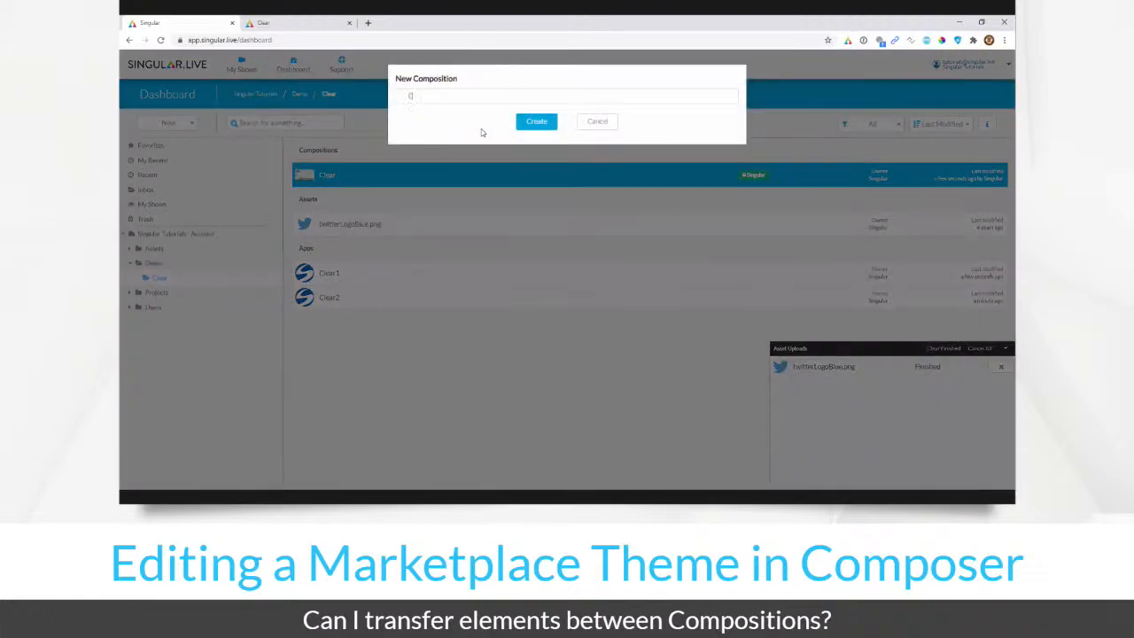
text(omp2)
key(Return)
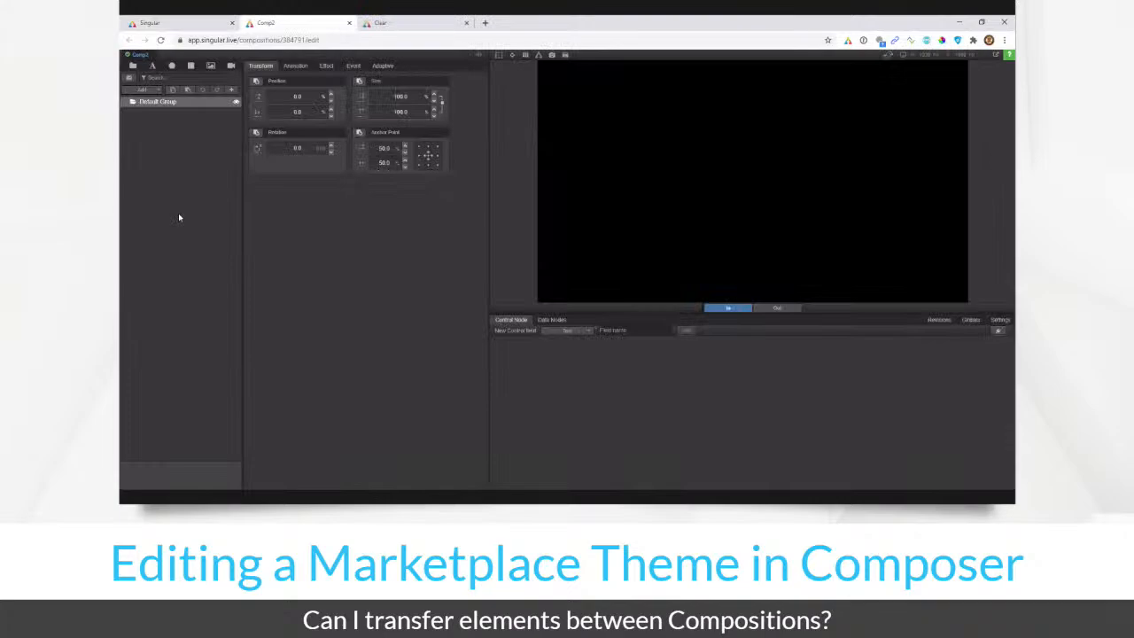
Copy the Lower - Topic 2 Line + Title subcomposition from the Clear composition and paste it into Comp2
click(415, 25)
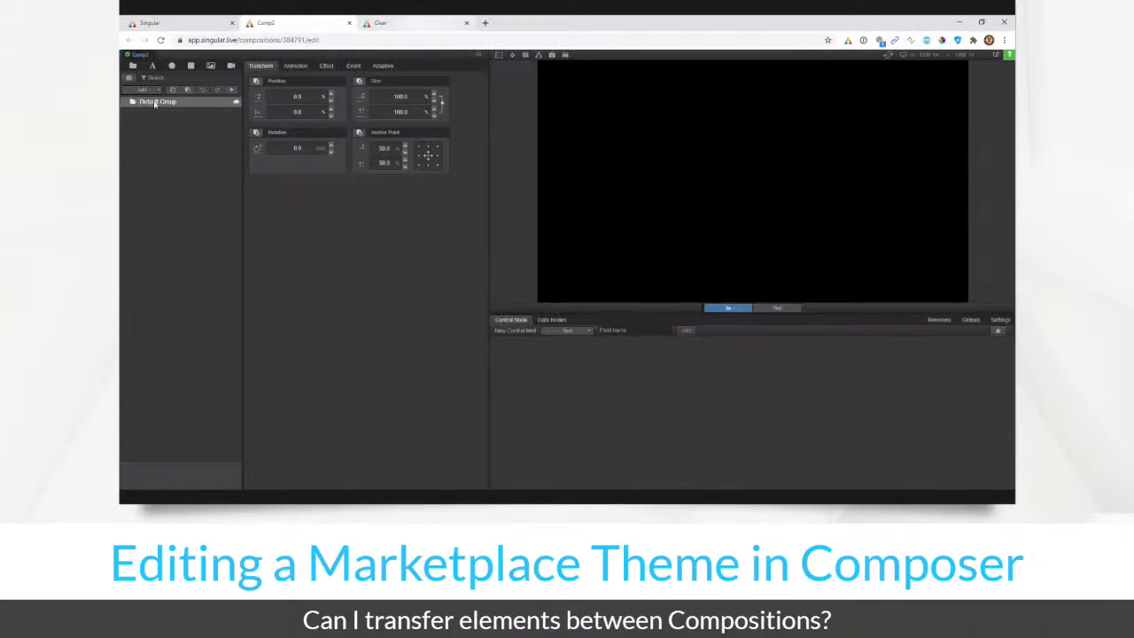
click(131, 113)
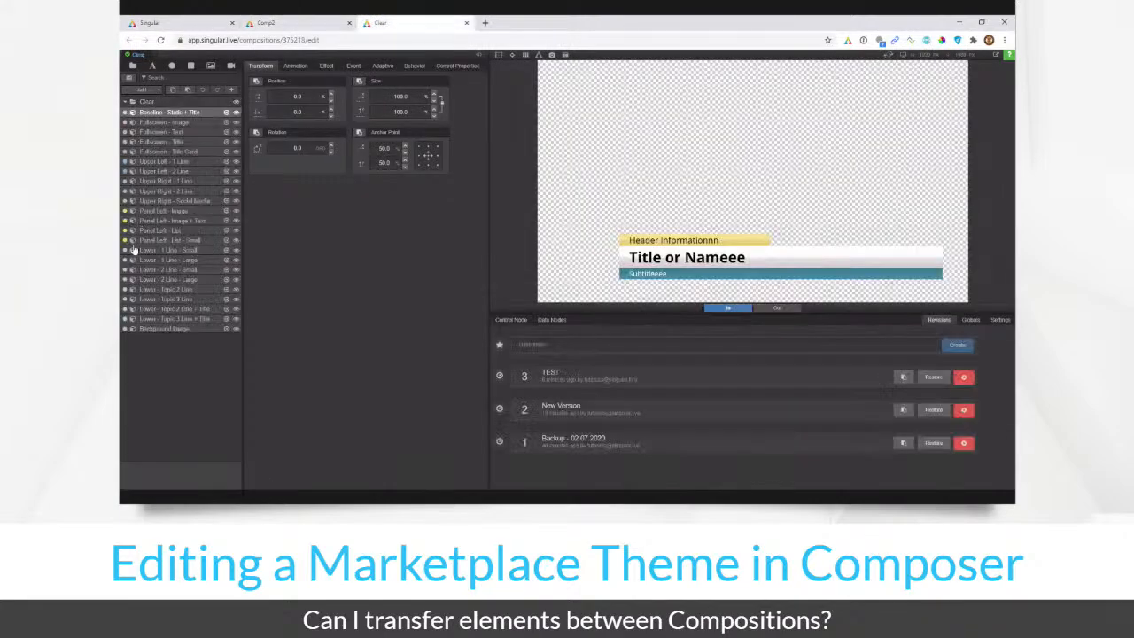
click(132, 310)
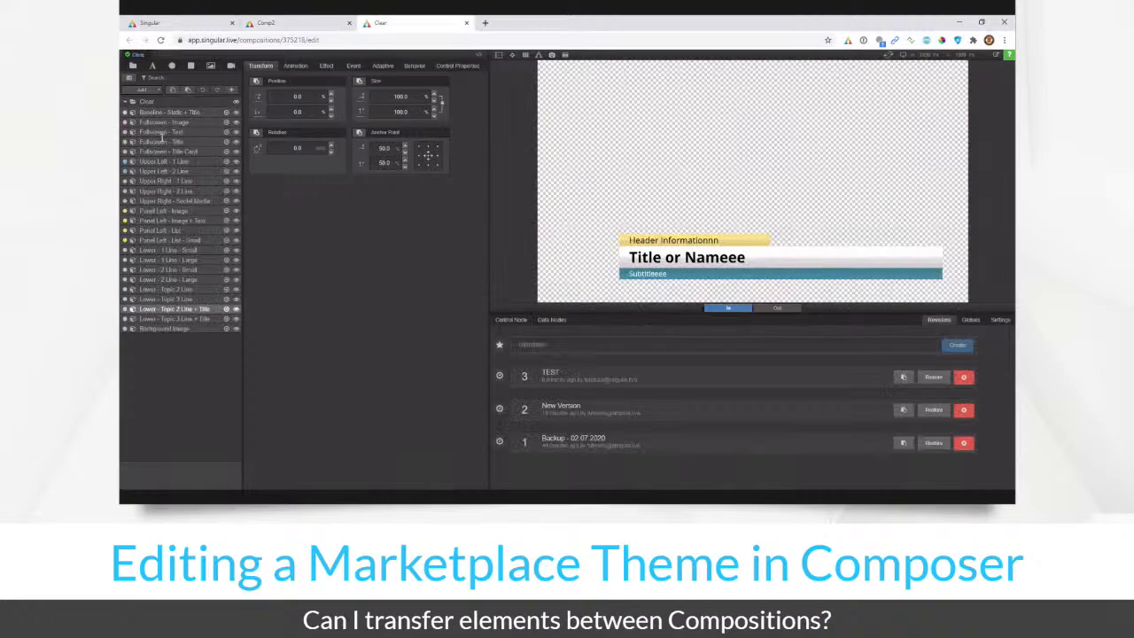
click(171, 93)
click(285, 24)
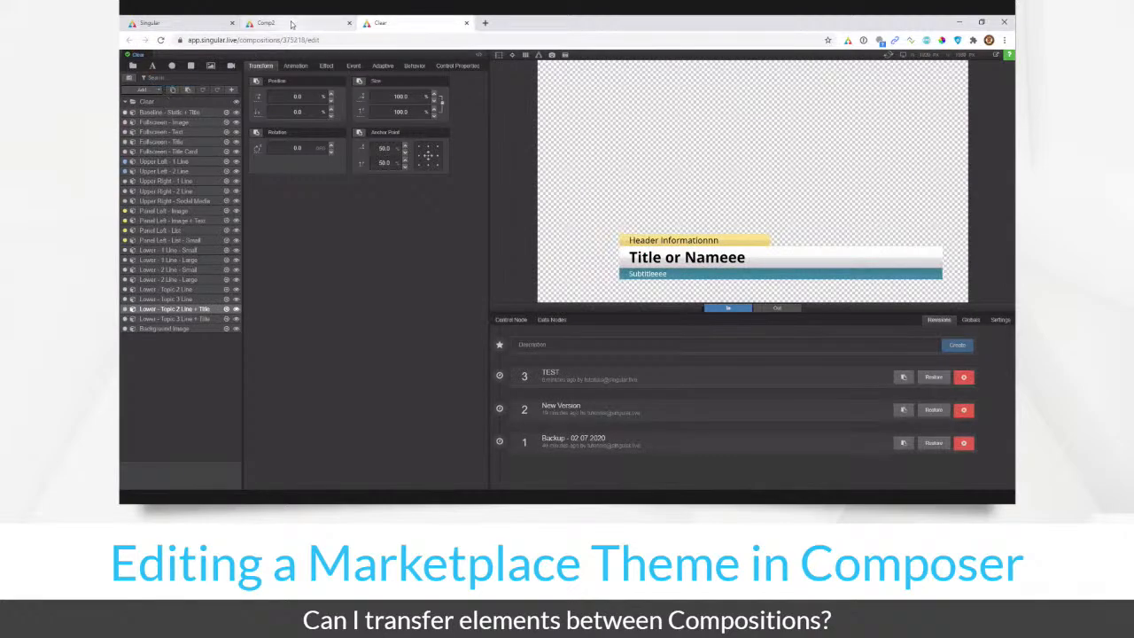
click(187, 91)
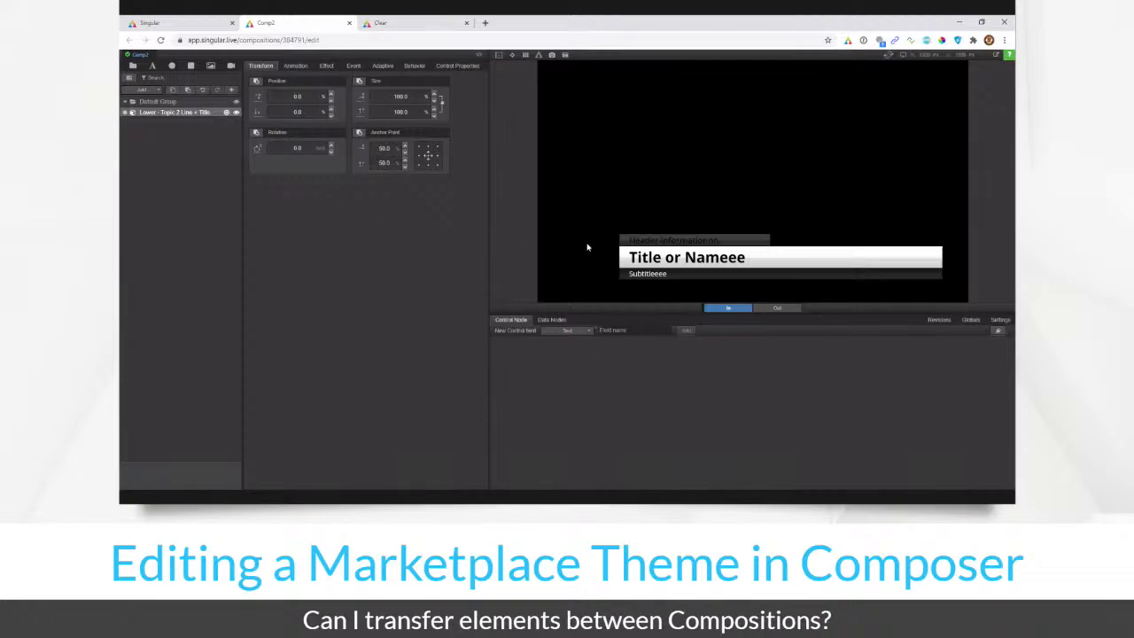
Check the color control fields on the Clear composition's root control node and return to Comp2
click(376, 22)
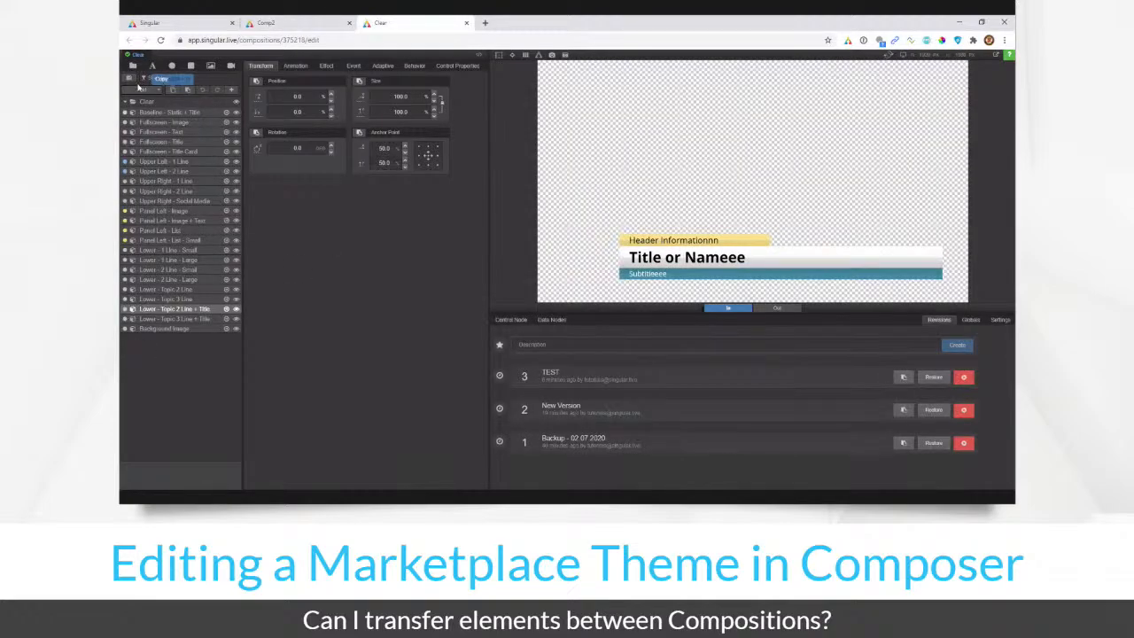
click(511, 319)
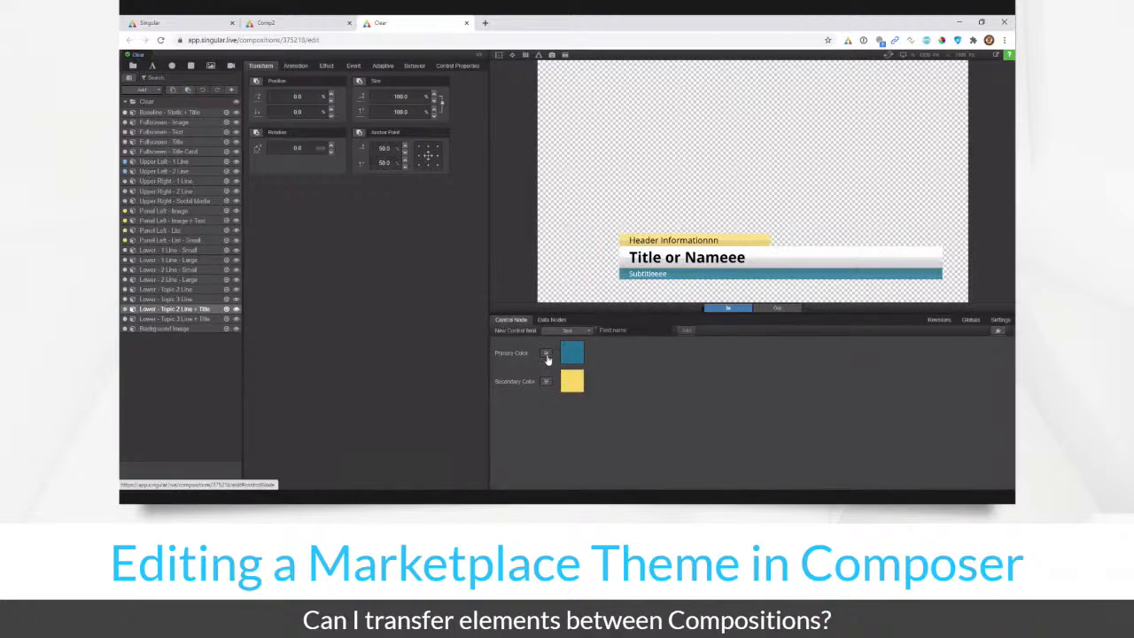
click(293, 23)
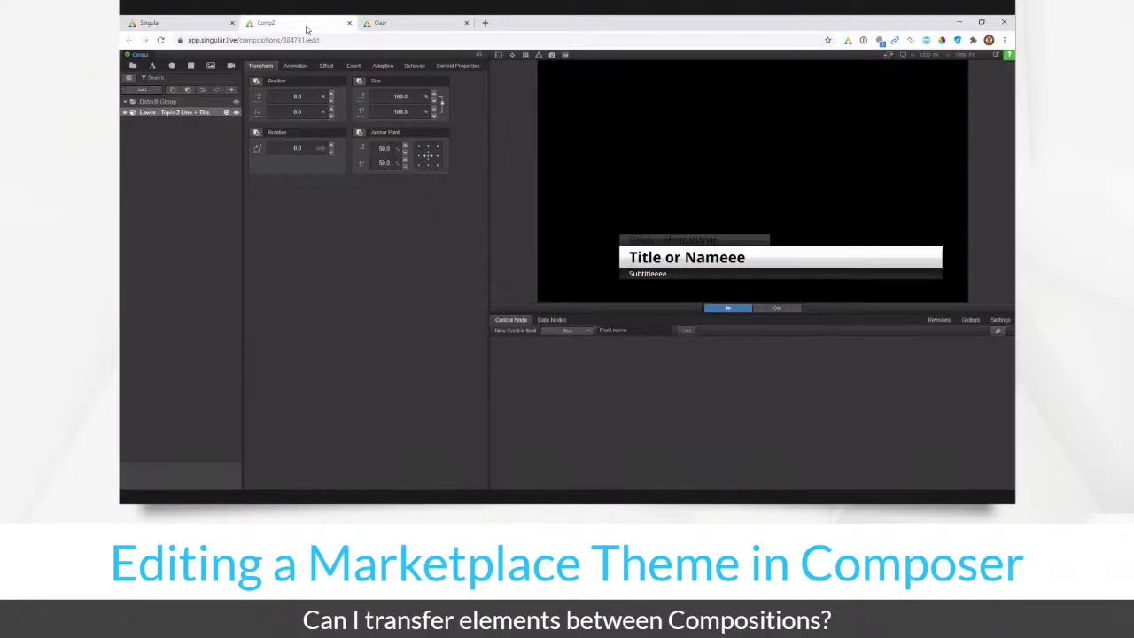
Enter the pasted subcomposition, expand all its groups, and inspect the properties of the header and lower base widgets
click(226, 112)
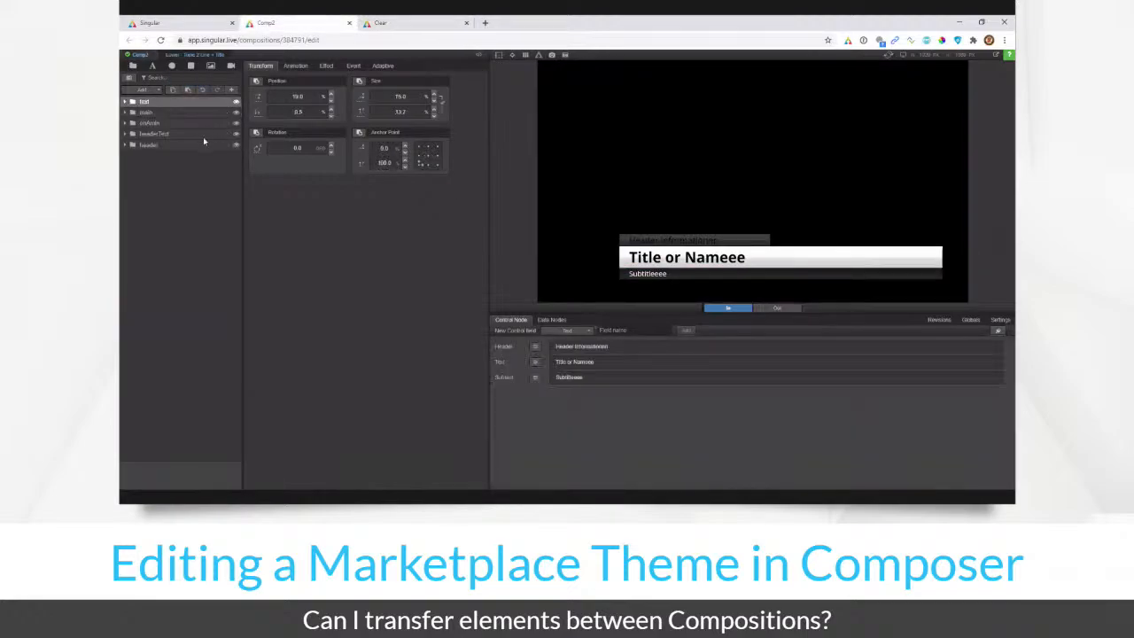
click(230, 89)
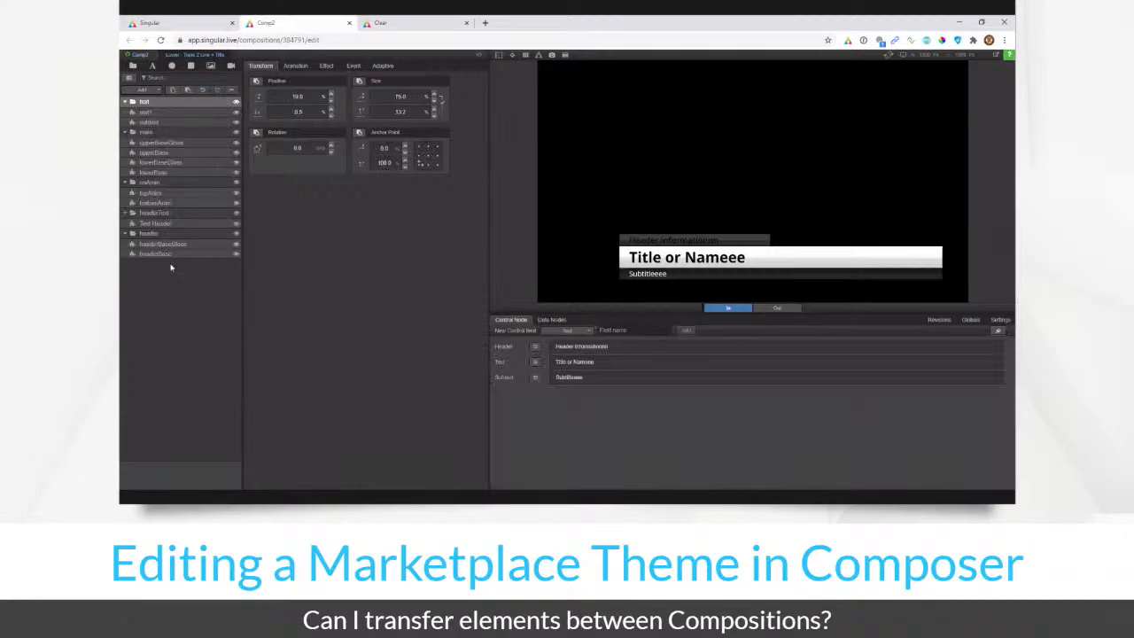
click(166, 255)
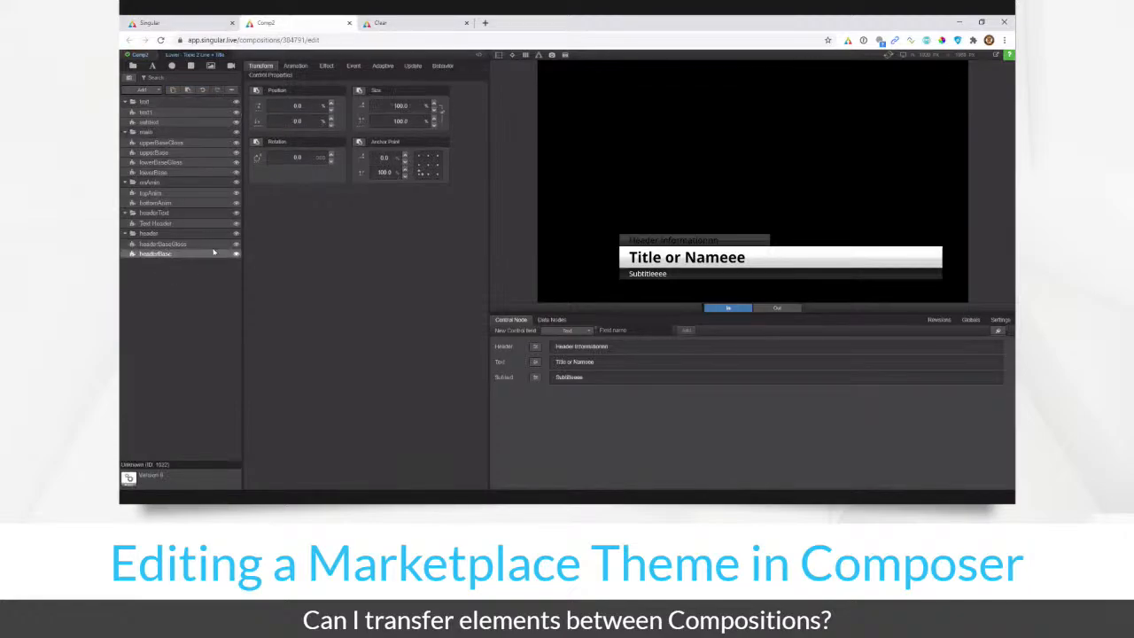
click(266, 76)
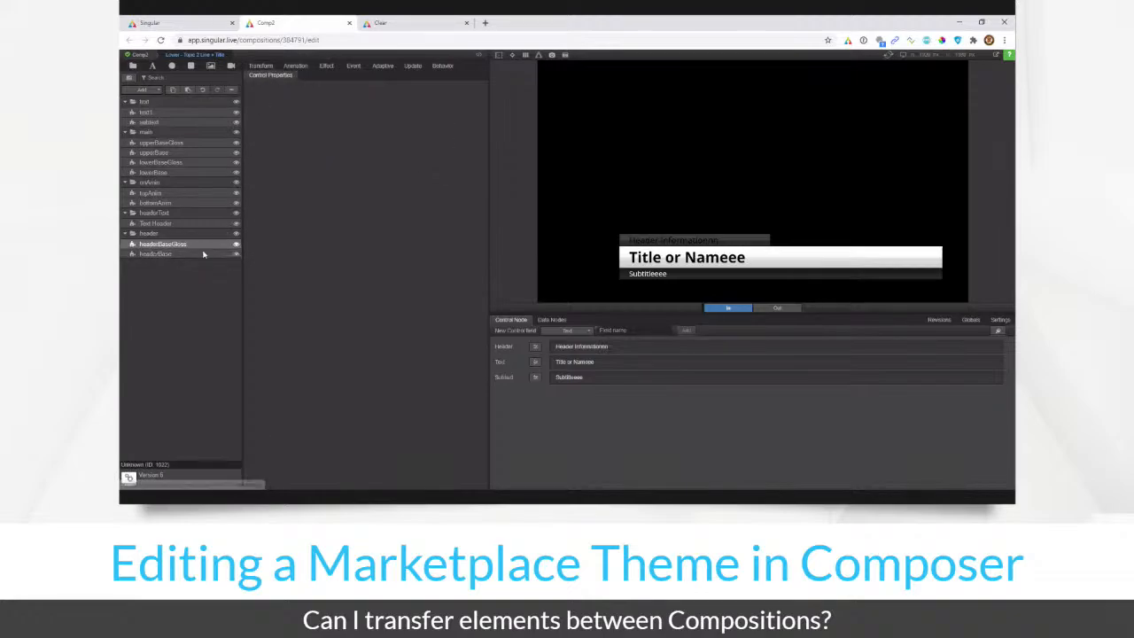
click(195, 223)
click(195, 212)
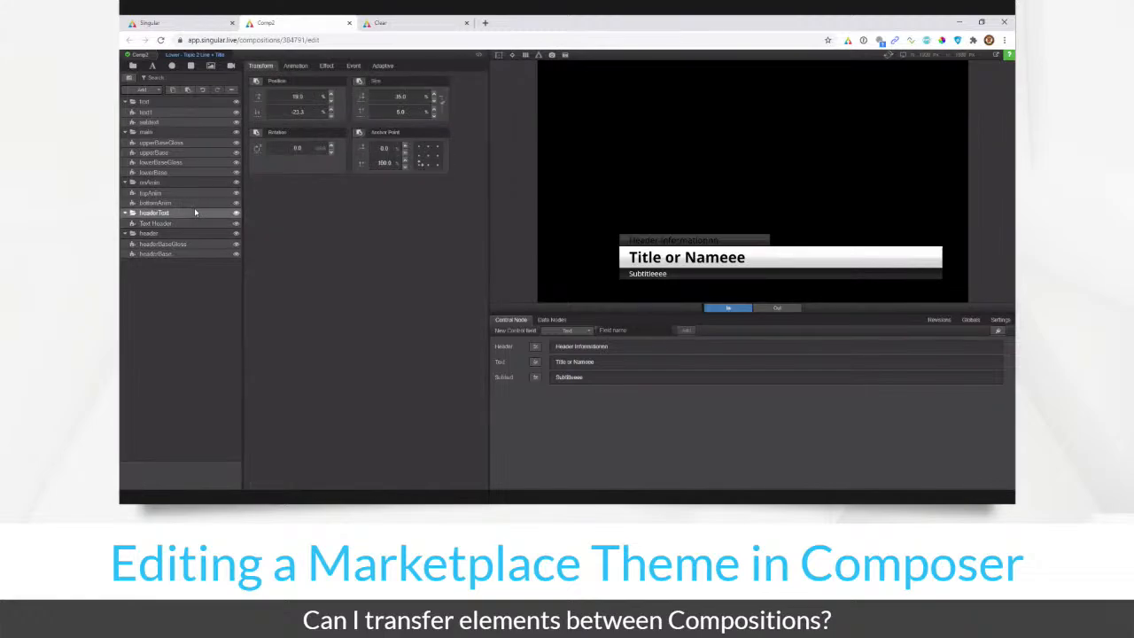
click(192, 173)
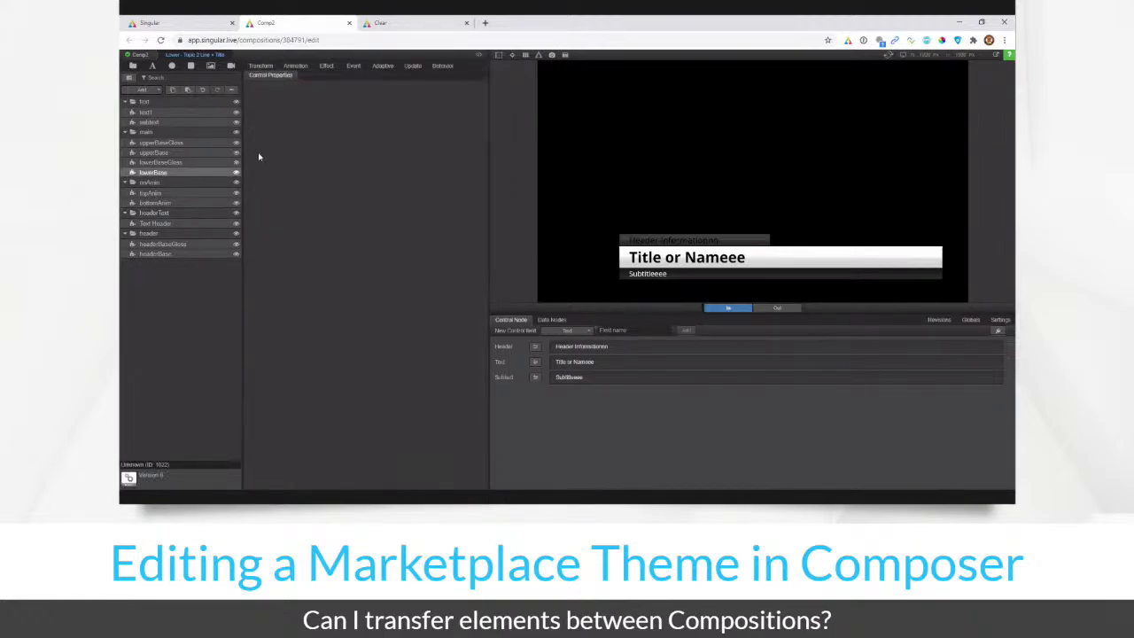
Reload Comp2, reopen the lower-third subcomposition, and examine the node link on headerBase's fill color
click(160, 41)
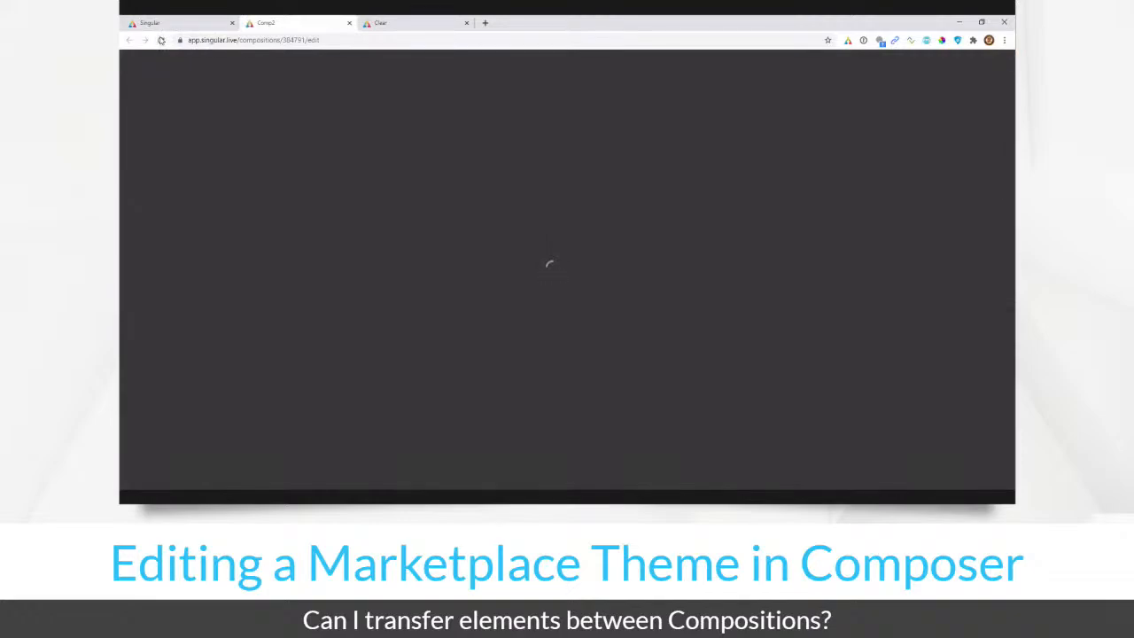
click(226, 113)
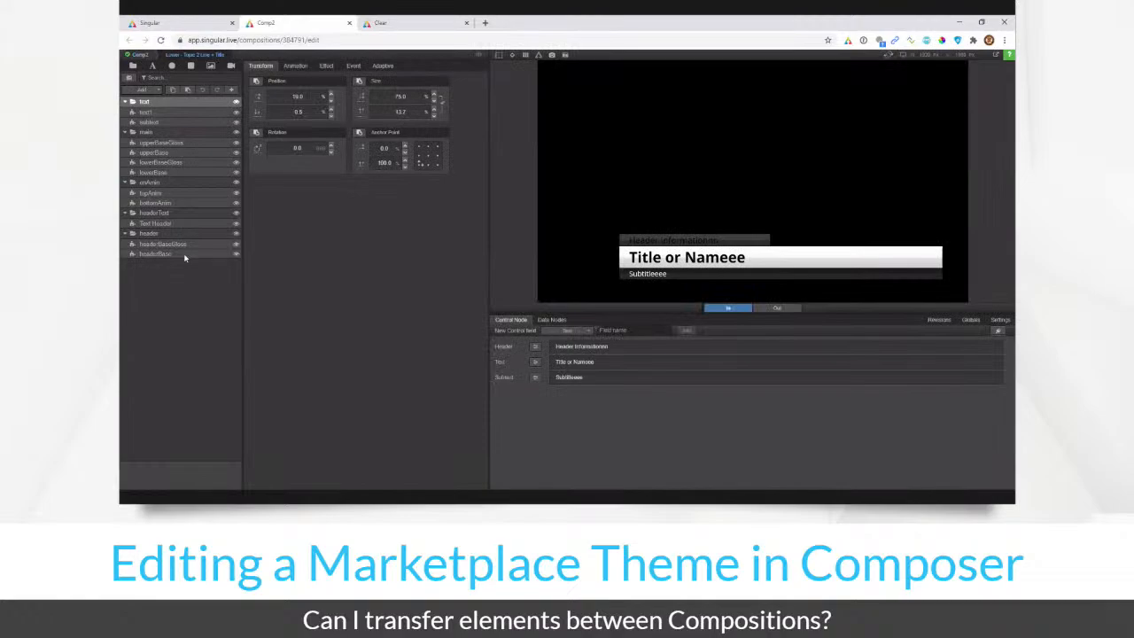
click(185, 255)
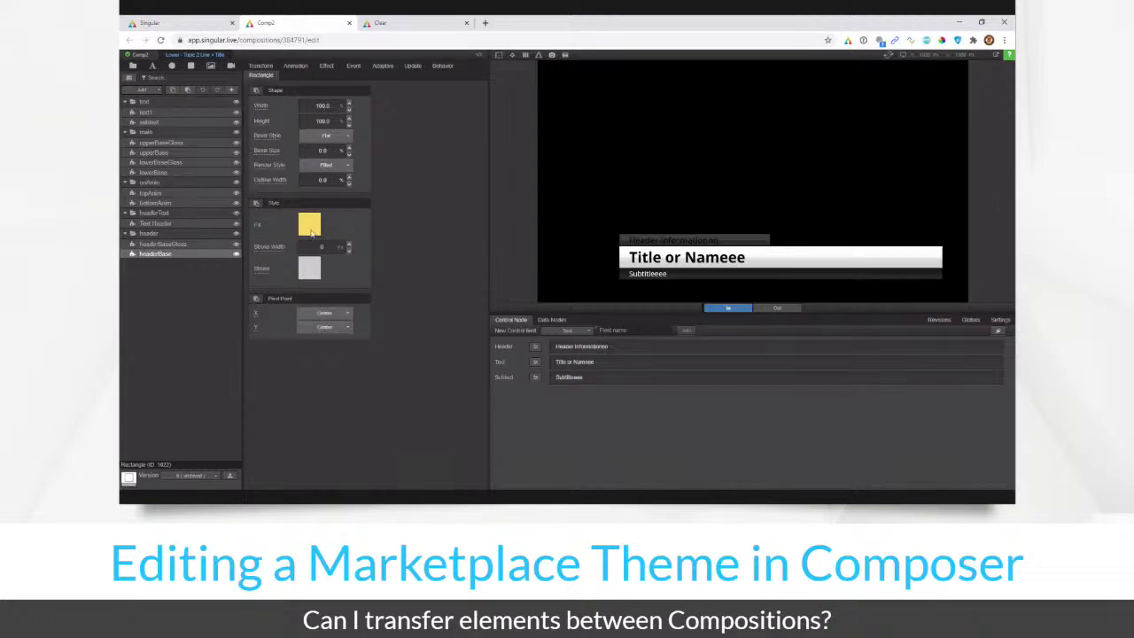
click(258, 228)
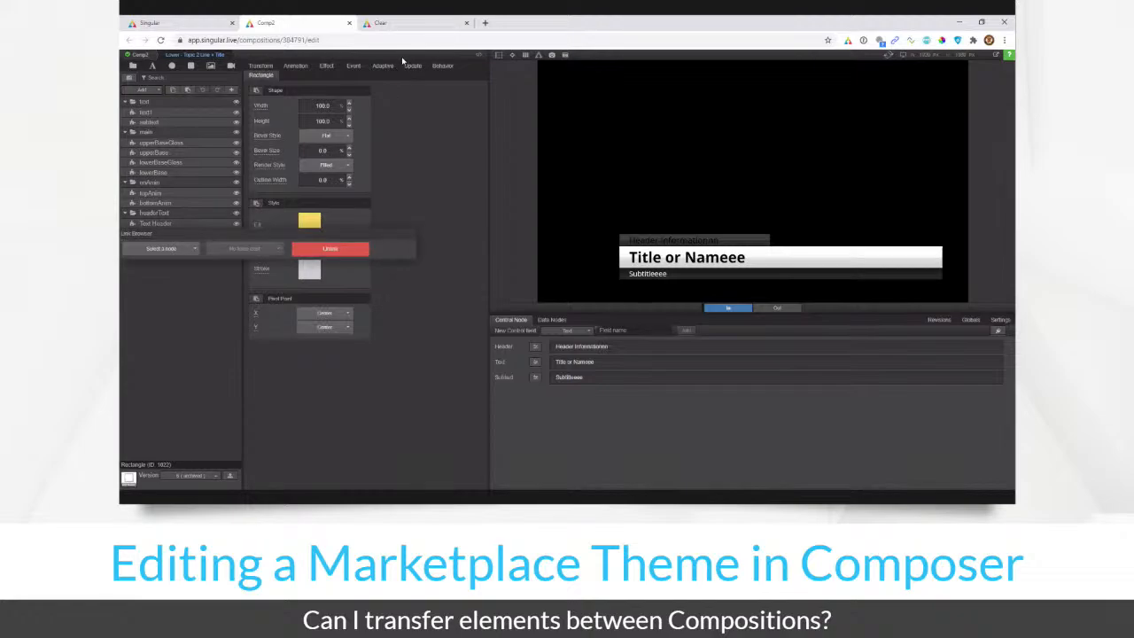
Copy the ID primaryColor from the Primary Color field's properties in the Clear composition
click(203, 24)
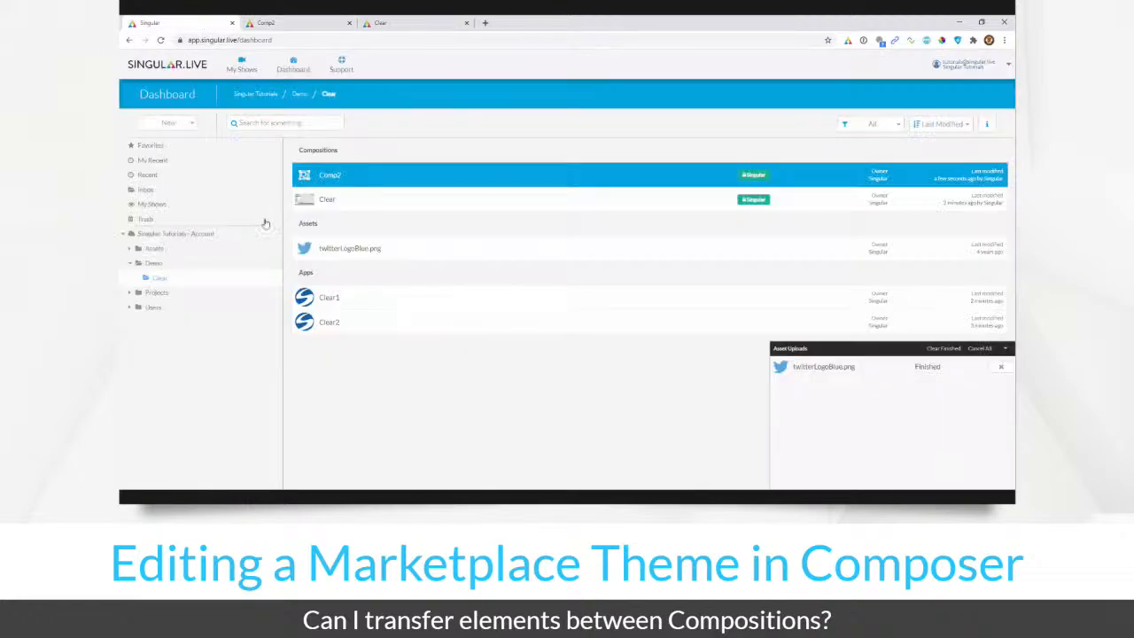
click(409, 23)
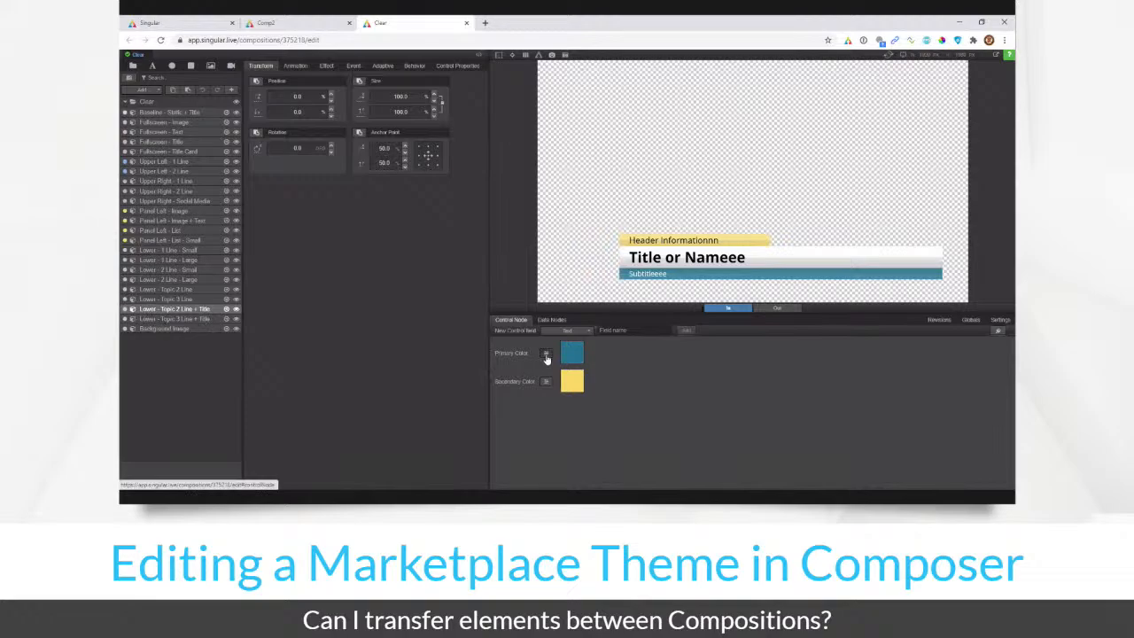
click(546, 352)
double_click(556, 269)
key(ctrl+c)
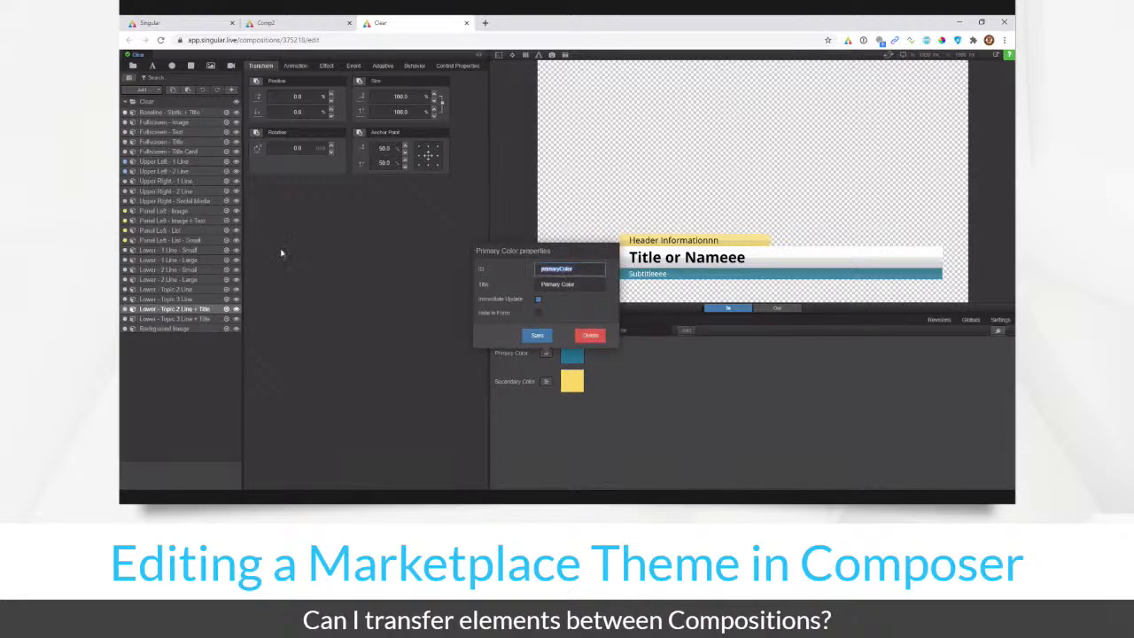
click(364, 252)
Add a Gradient control field named primaryColor to Comp2's root control node, using the copied ID
click(299, 24)
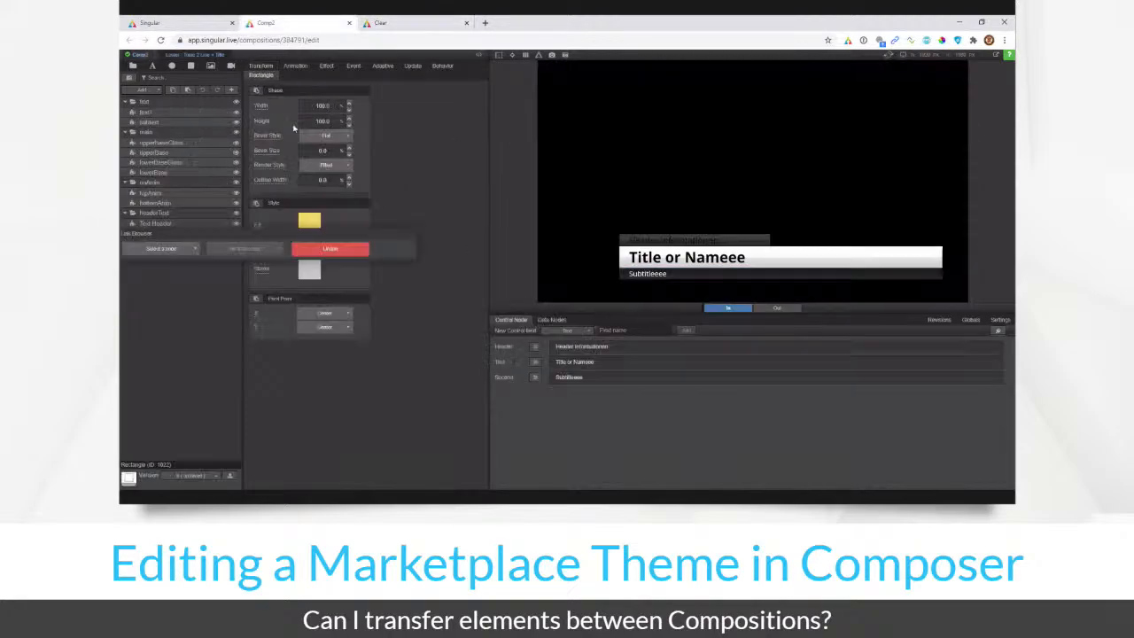
click(351, 364)
click(144, 56)
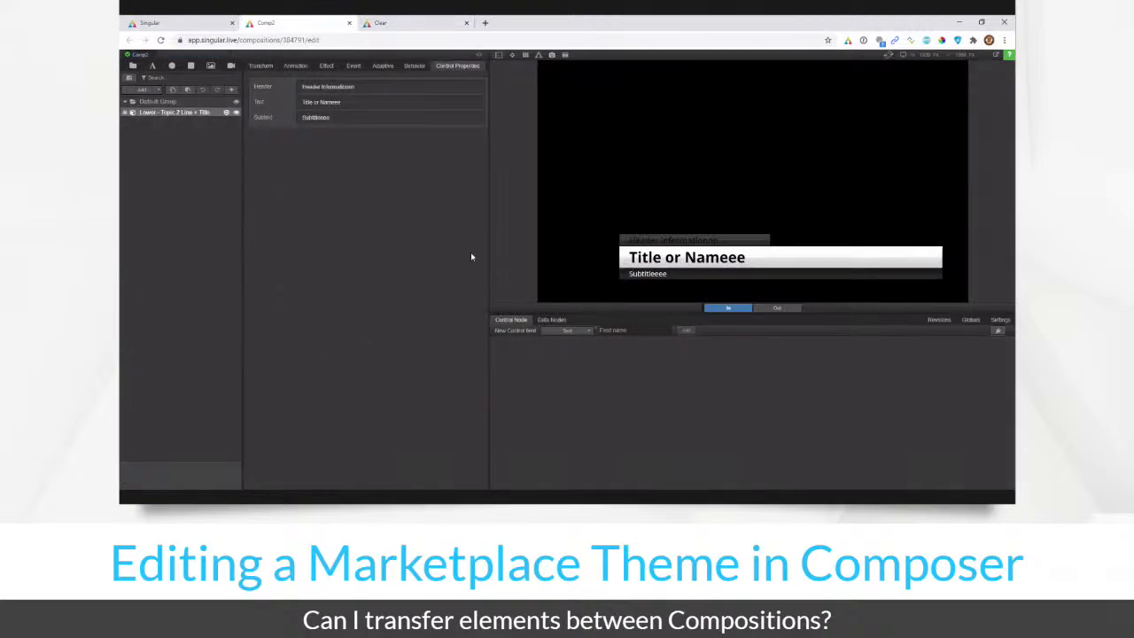
click(562, 330)
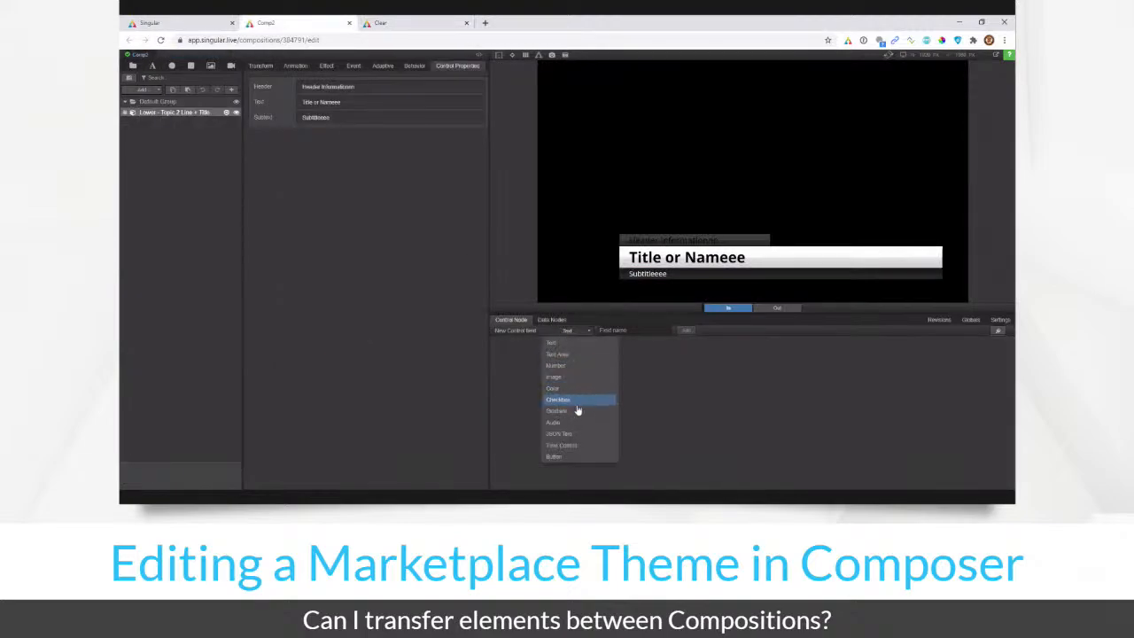
click(577, 412)
key(ctrl+v)
key(Return)
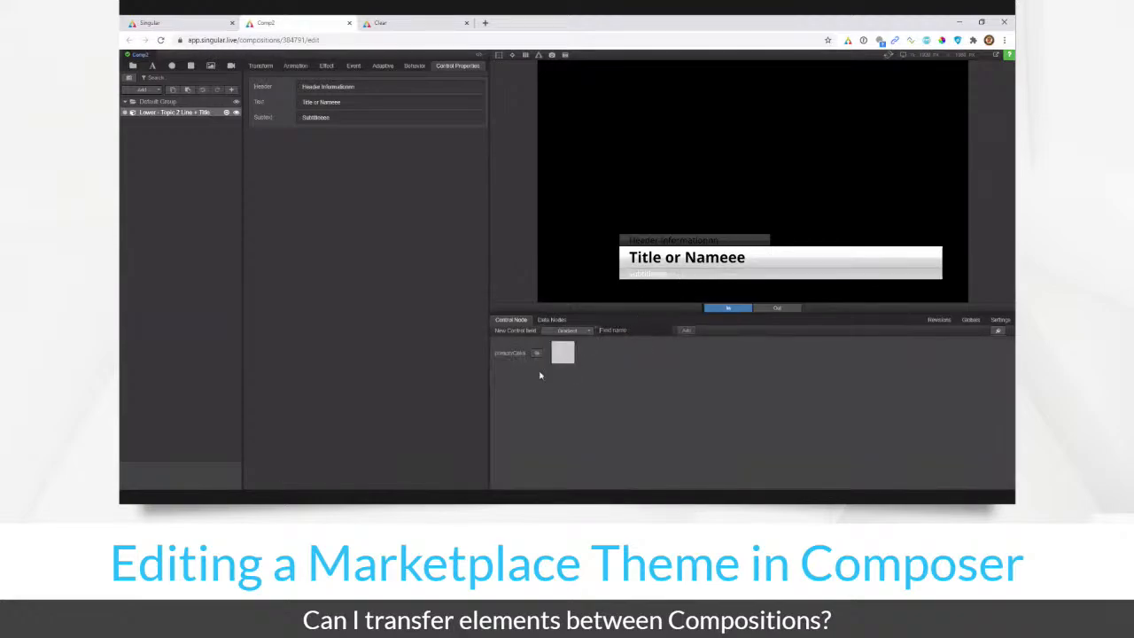
Set Comp2's primaryColor field to a bright red
click(563, 355)
click(610, 147)
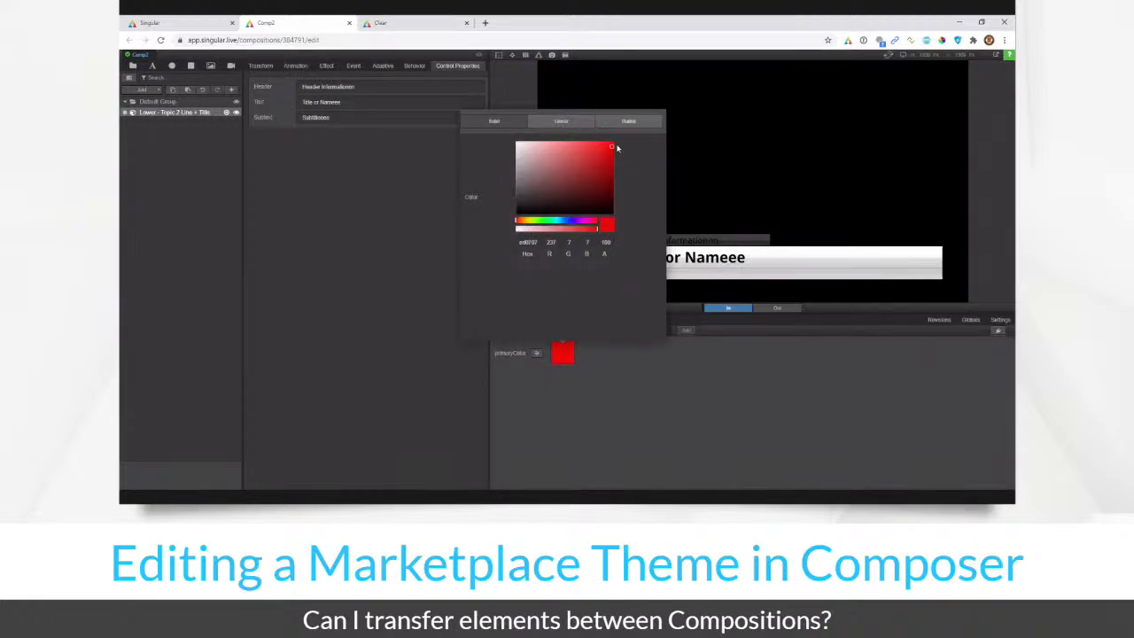
click(745, 366)
Copy the ID secondaryColor from the Secondary Color field's properties in the Clear composition
click(394, 23)
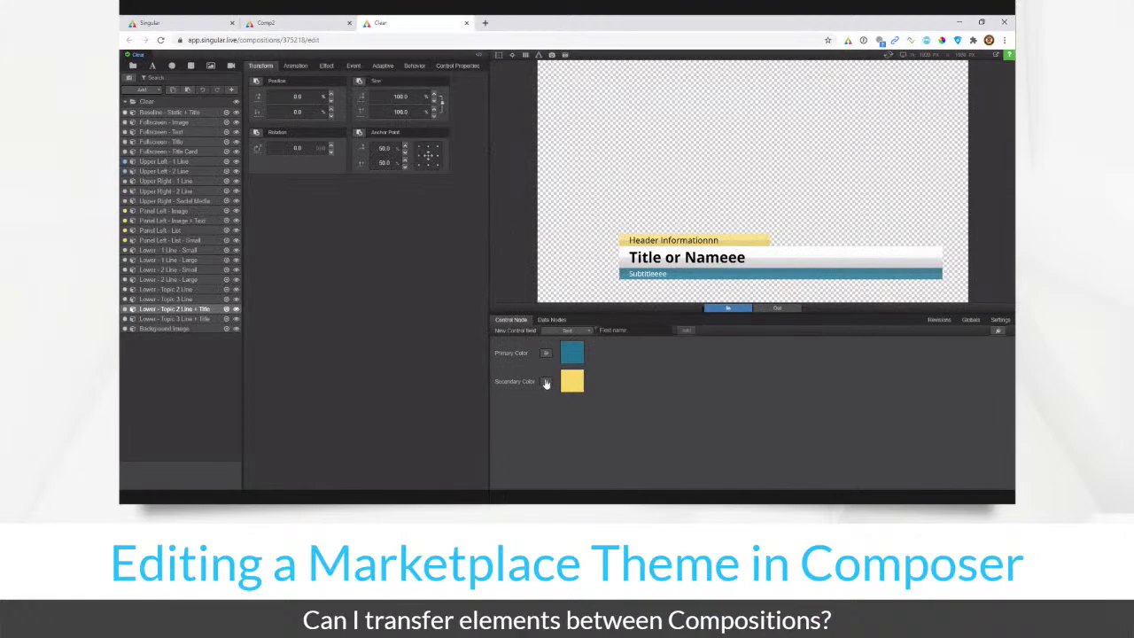
click(546, 382)
double_click(599, 297)
key(ctrl+c)
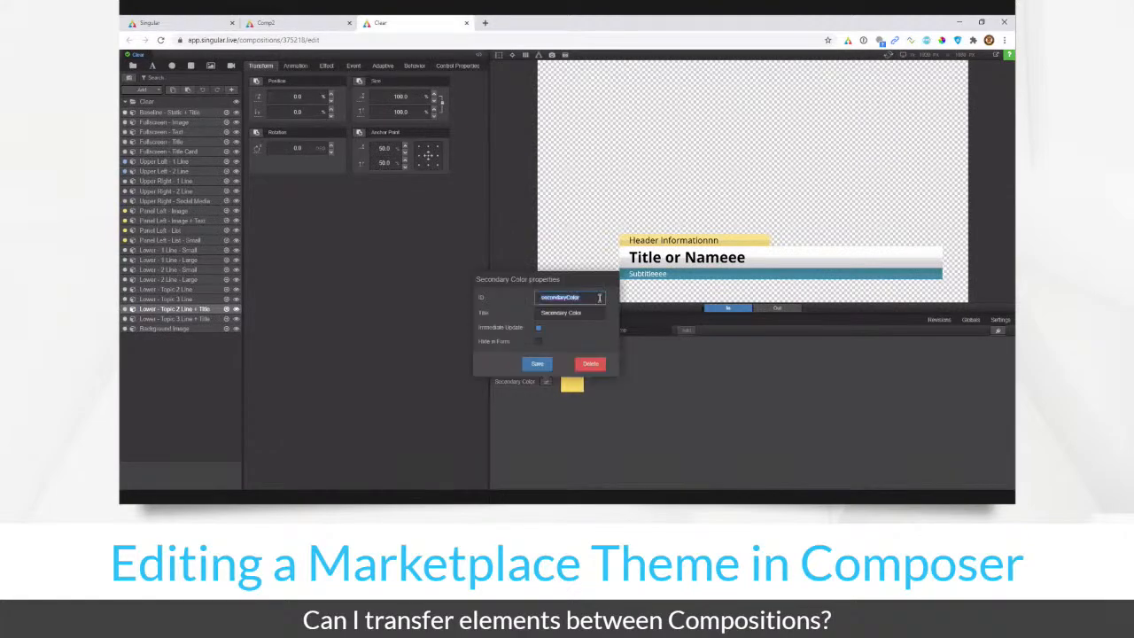
click(328, 208)
Add a Gradient control field named secondaryColor to Comp2's root control node, using the copied ID
click(266, 23)
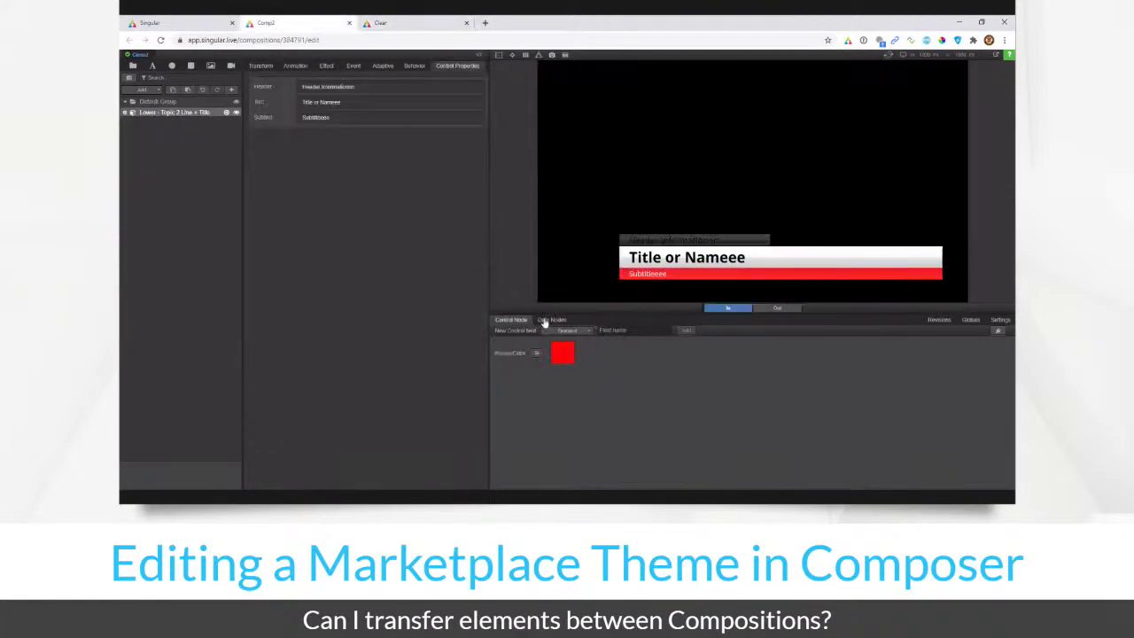
click(606, 332)
key(ctrl+v)
key(Return)
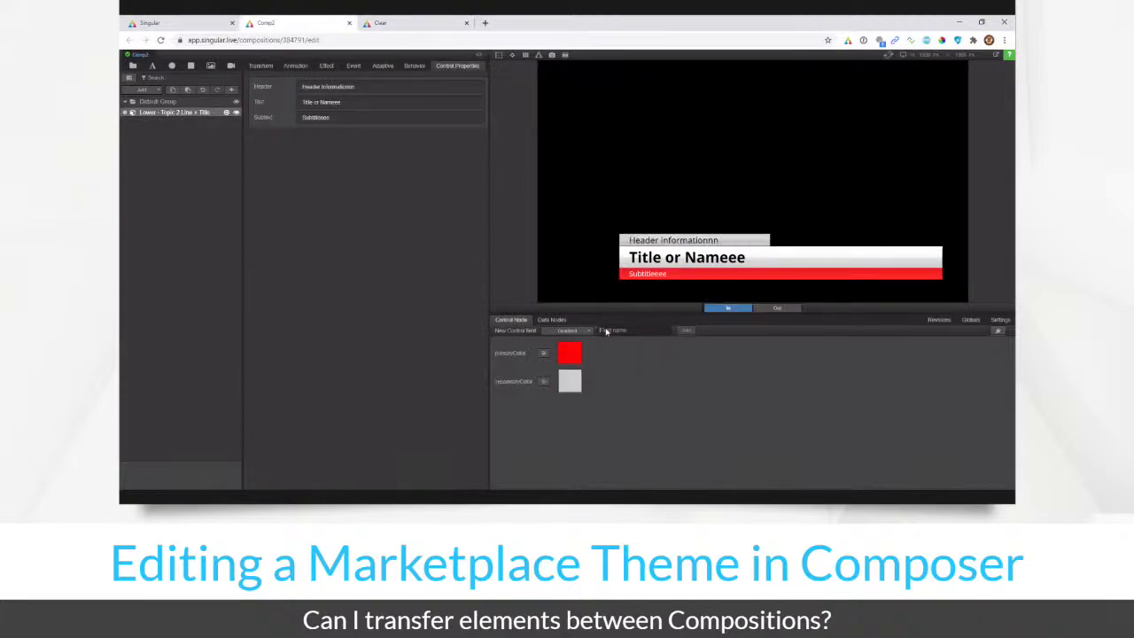
Set Comp2's secondaryColor field to a deep blue
click(569, 381)
click(610, 203)
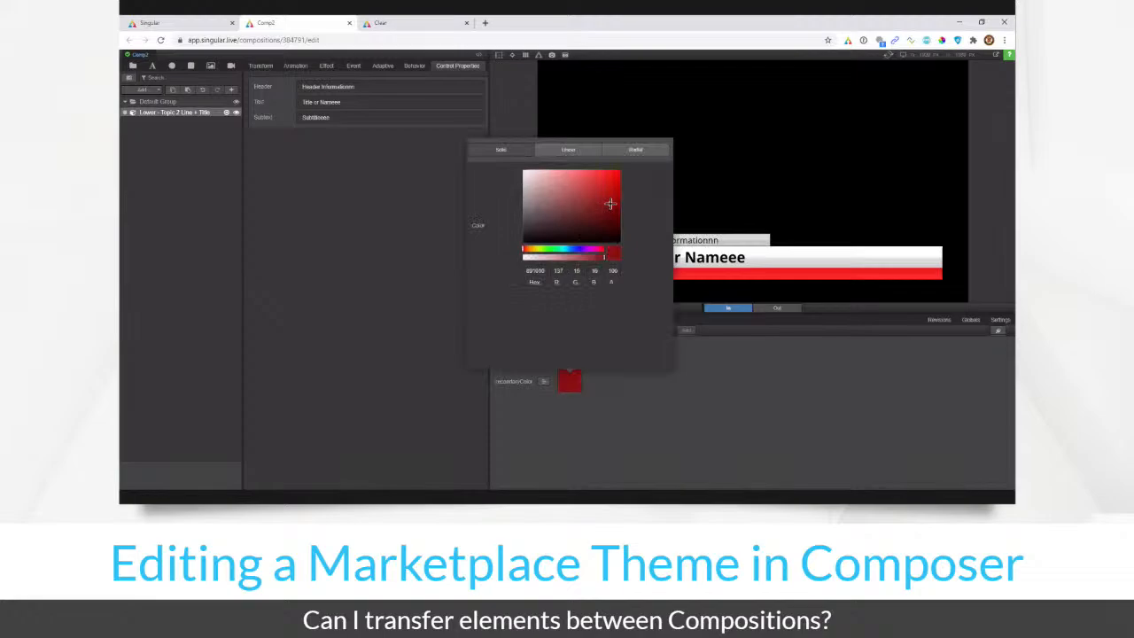
click(577, 249)
click(607, 187)
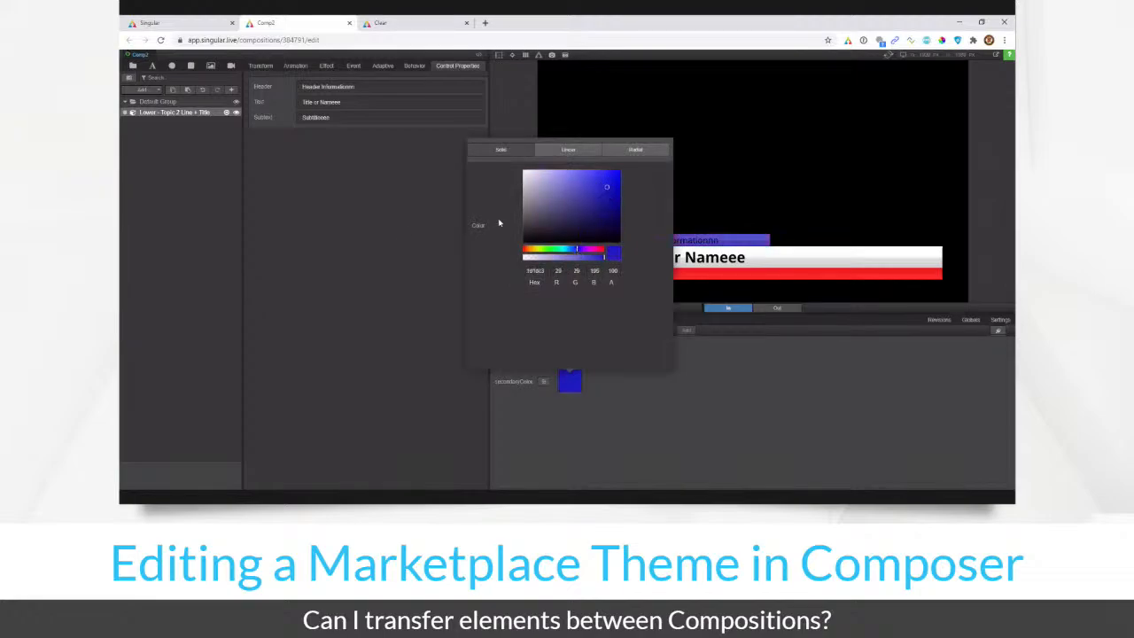
Close the secondaryColor picker and compare the lower third in the Clear composition with the one in Comp2
click(366, 255)
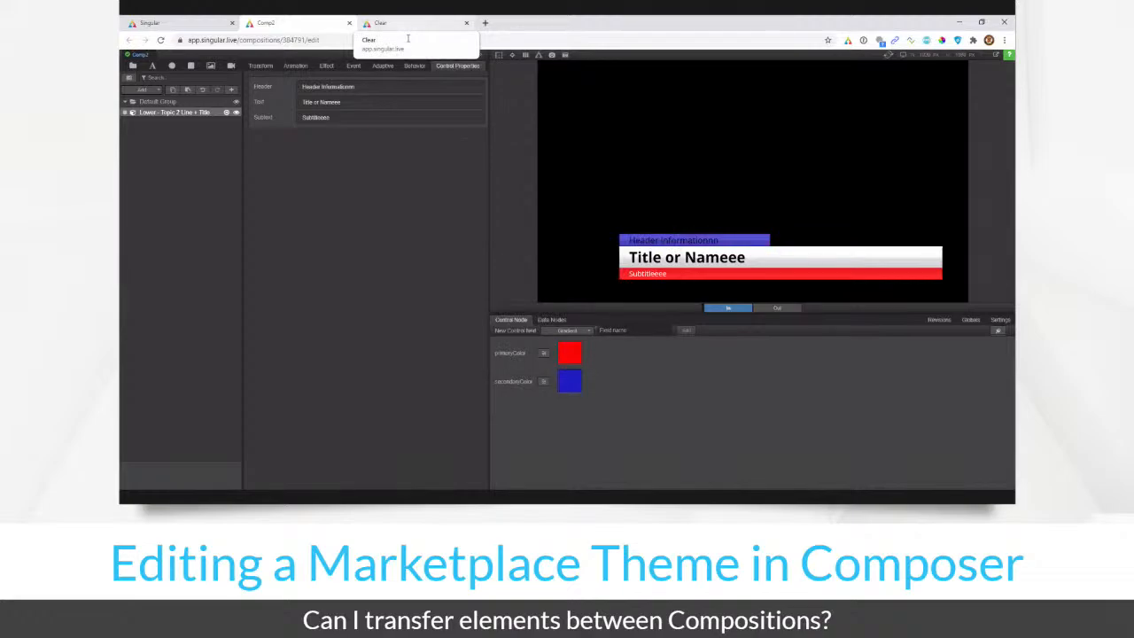
click(407, 23)
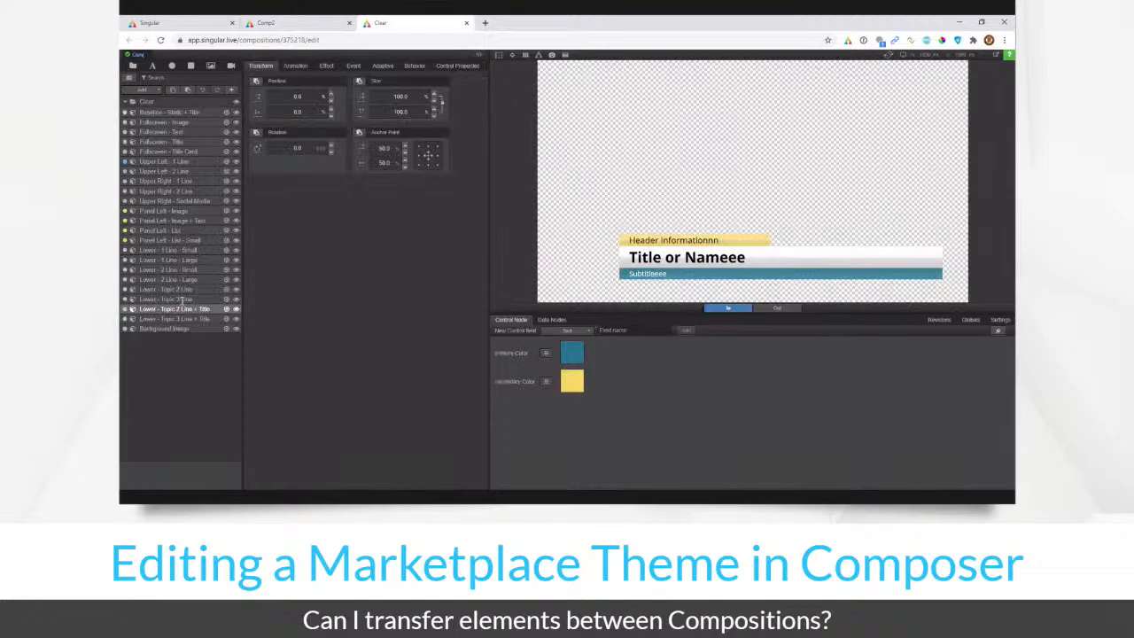
click(268, 23)
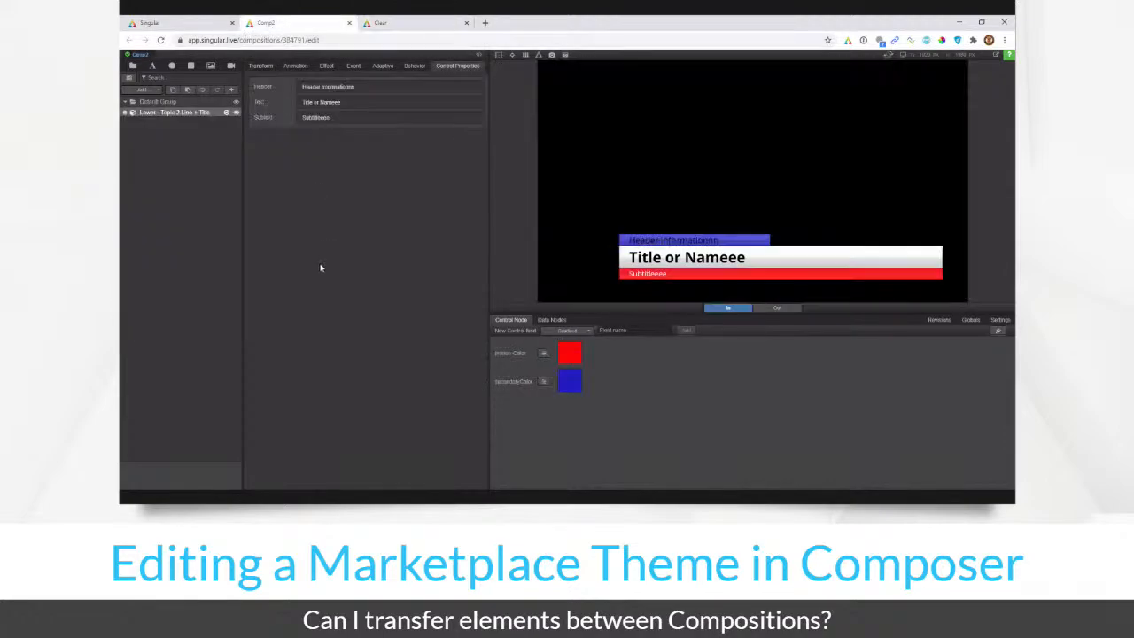
Open the Lower - Topic 2 Line + Title subcomposition from Comp2's Composition Navigator and close the navigator to inspect the headerBase fill
key(n)
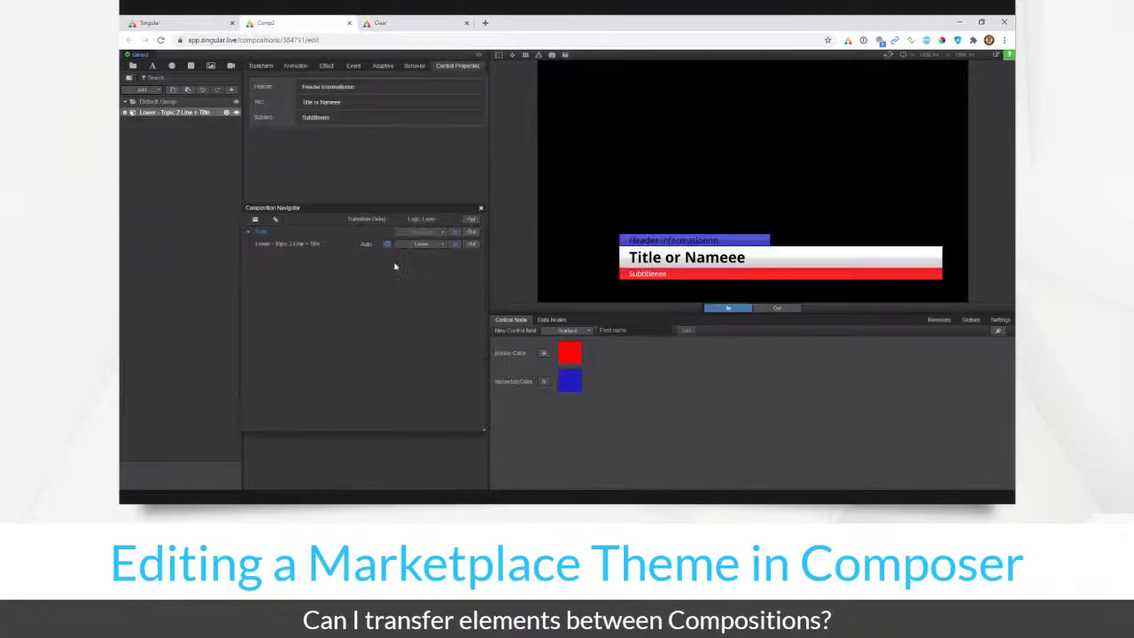
click(458, 248)
click(471, 246)
double_click(301, 245)
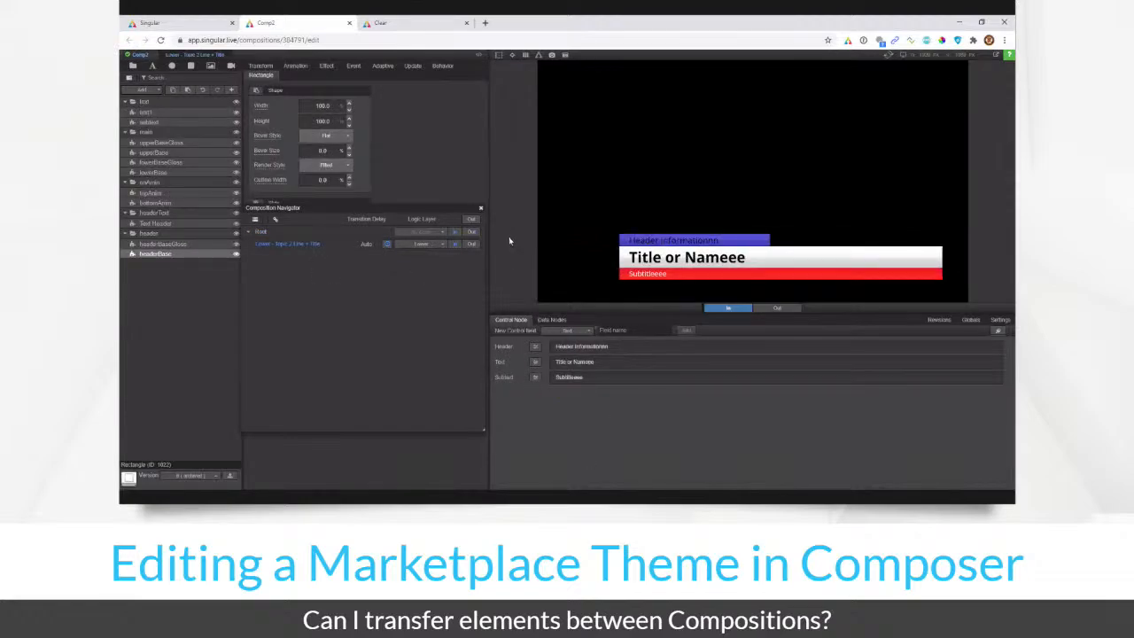
click(480, 208)
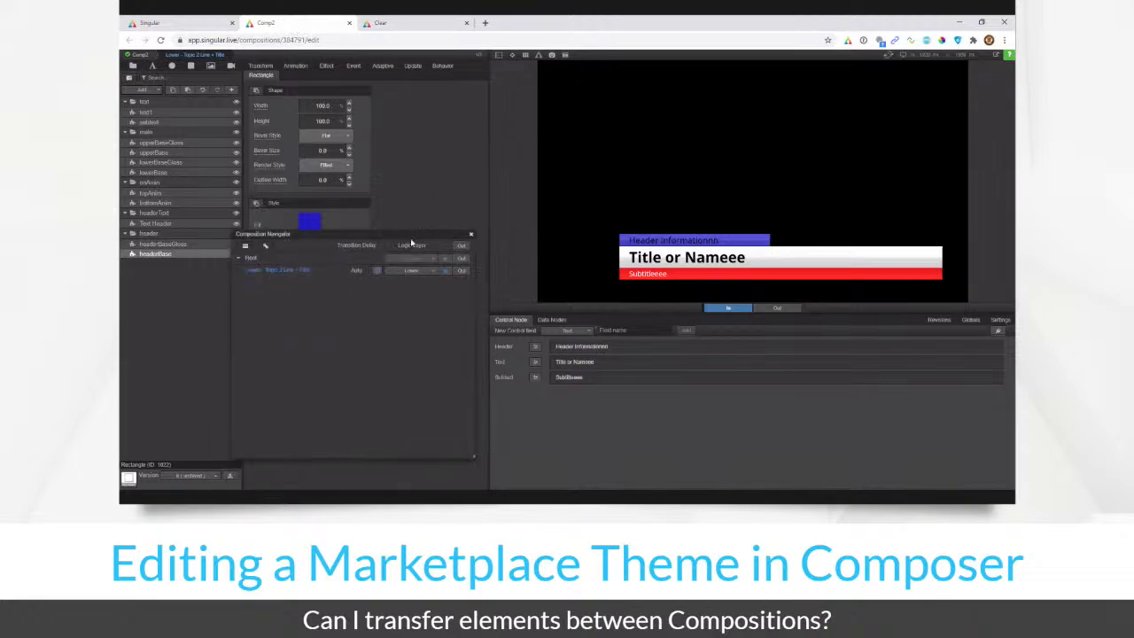
click(468, 240)
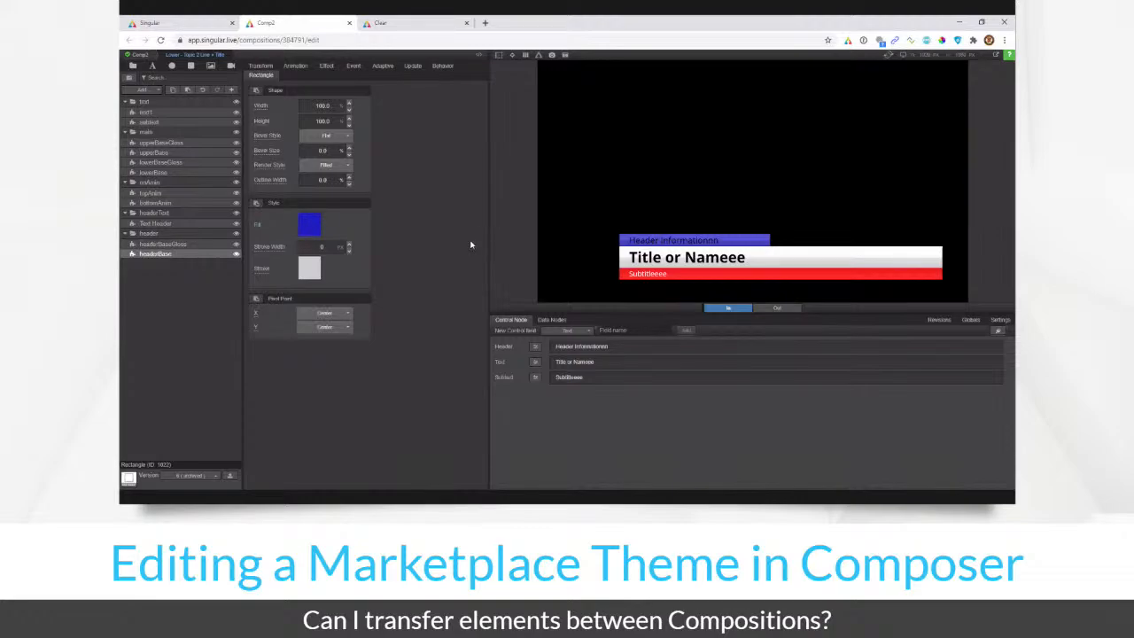
Switch back to the Clear composition to view its original lower third
key(ctrl+Tab)
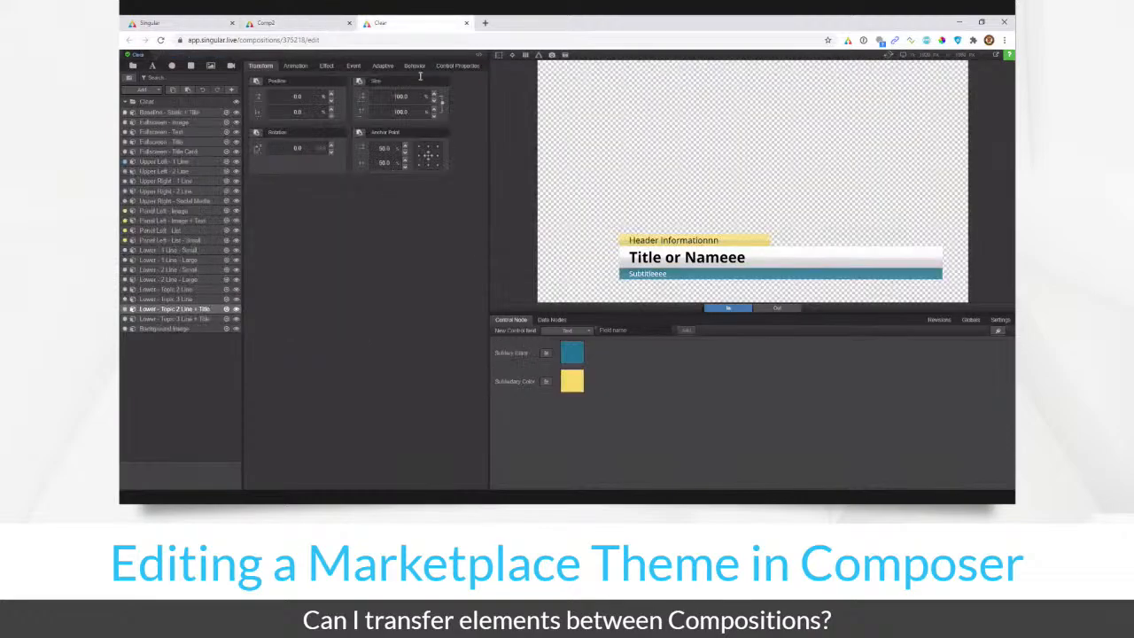